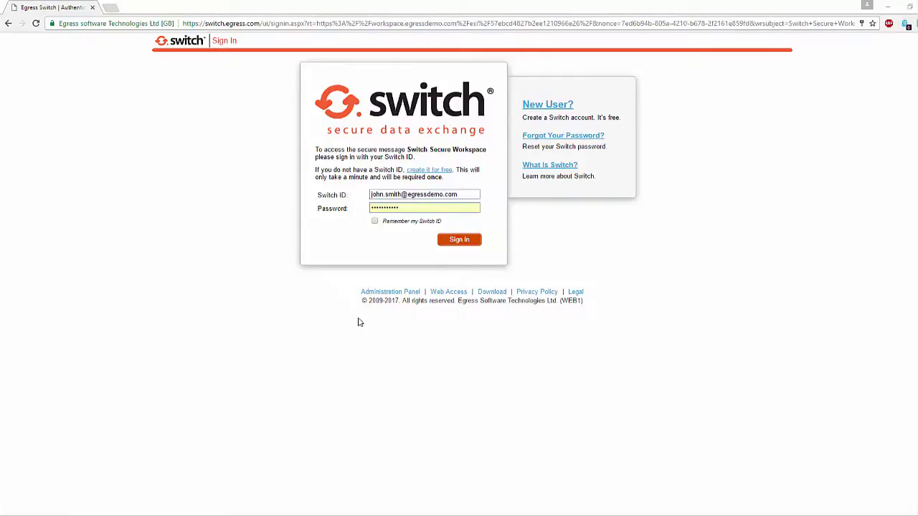
Sign in to the secure workspace with the prefilled credentials and open the Project A zone from the user's own zones.
{"action": "left_click", "coordinate": [457, 242]}
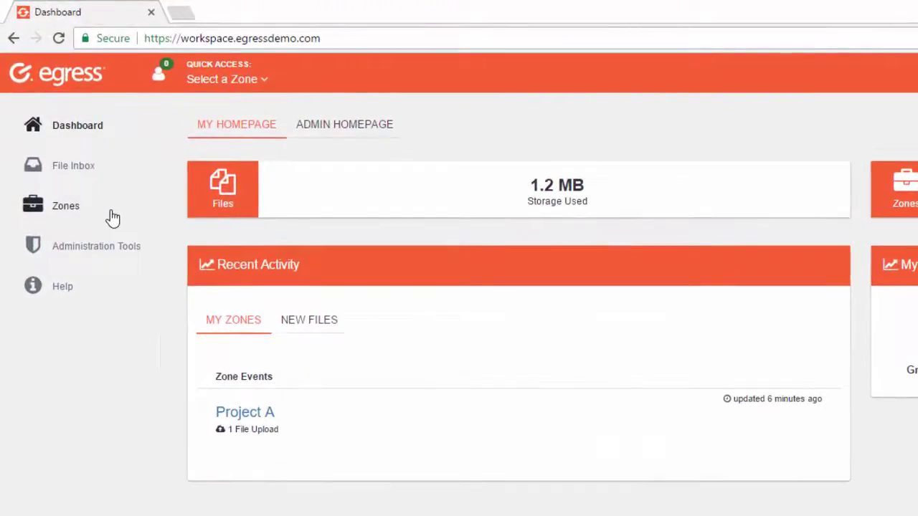
{"action": "left_click", "coordinate": [112, 217]}
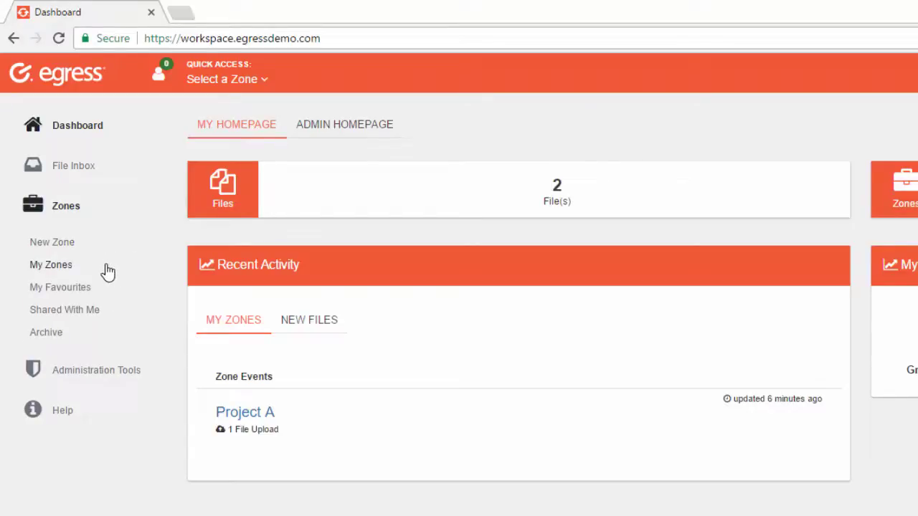
{"action": "left_click", "coordinate": [107, 271]}
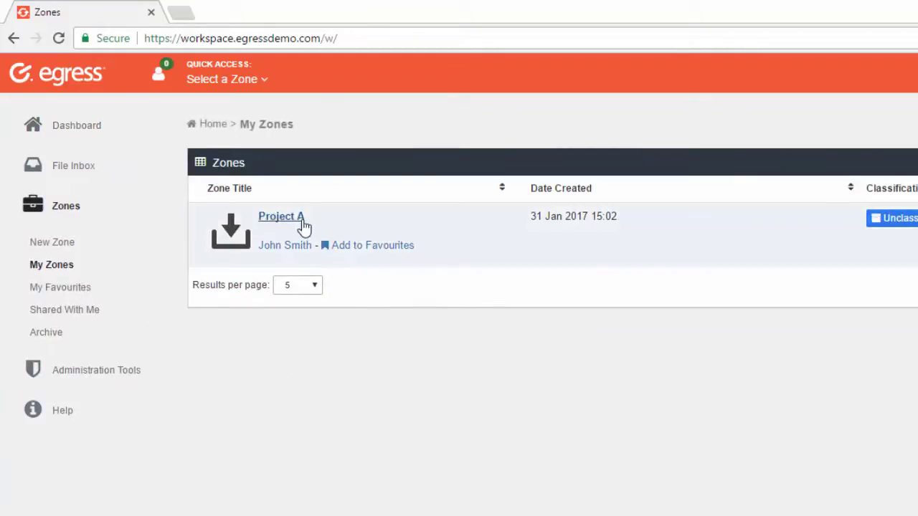
{"action": "left_click", "coordinate": [301, 219]}
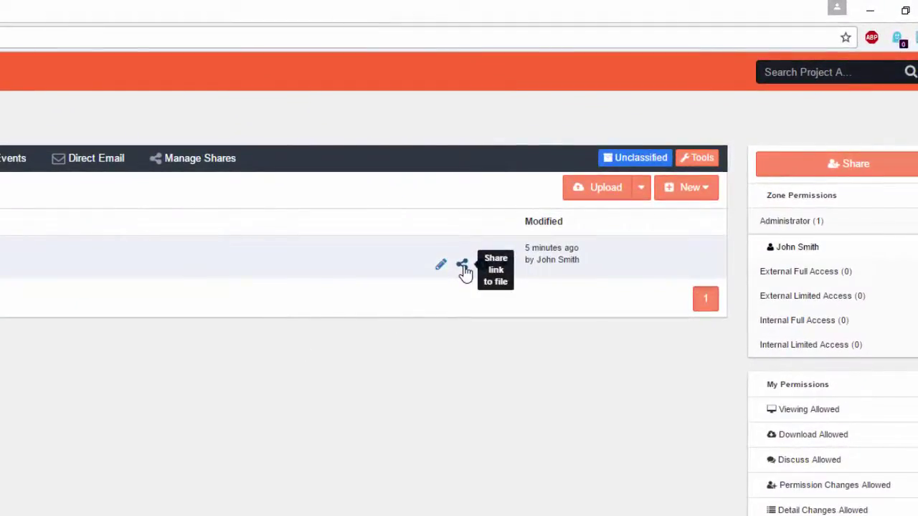
Start a share link for the archiving and compliance white paper PDF, adding the recipient's e-mail and a message saying "Here is the file you needed.".
{"action": "left_click", "coordinate": [463, 267]}
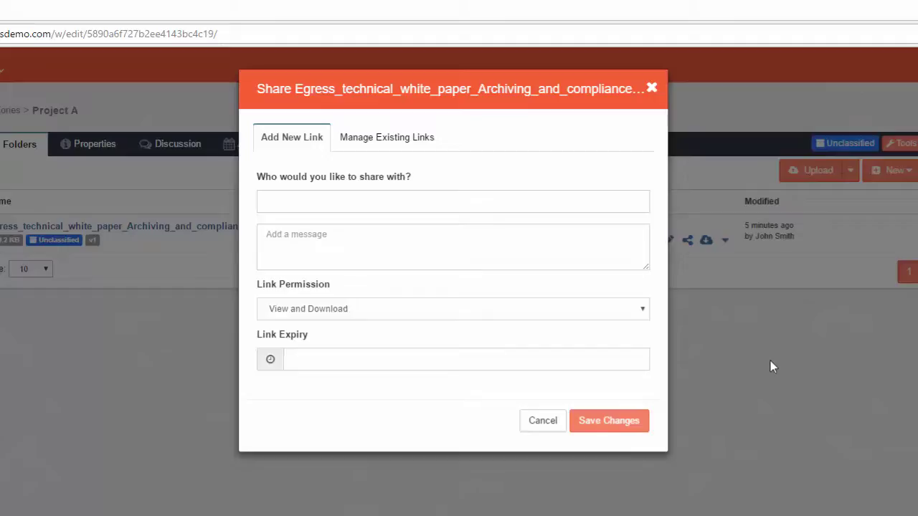
{"action": "left_click", "coordinate": [566, 203]}
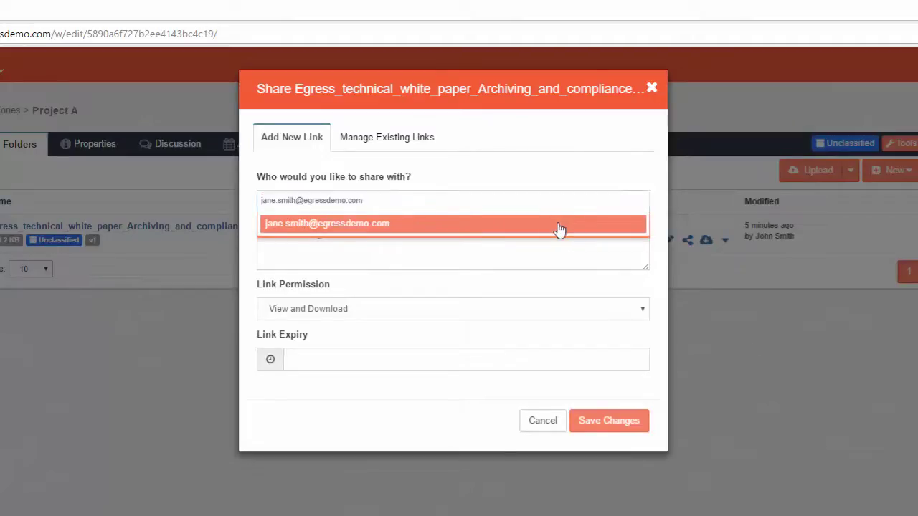
{"action": "left_click", "coordinate": [559, 228]}
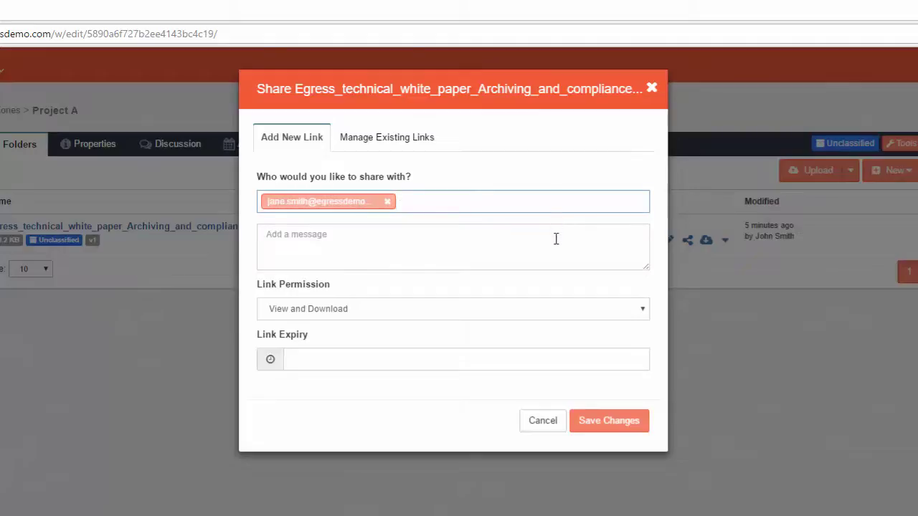
{"action": "left_click", "coordinate": [555, 237]}
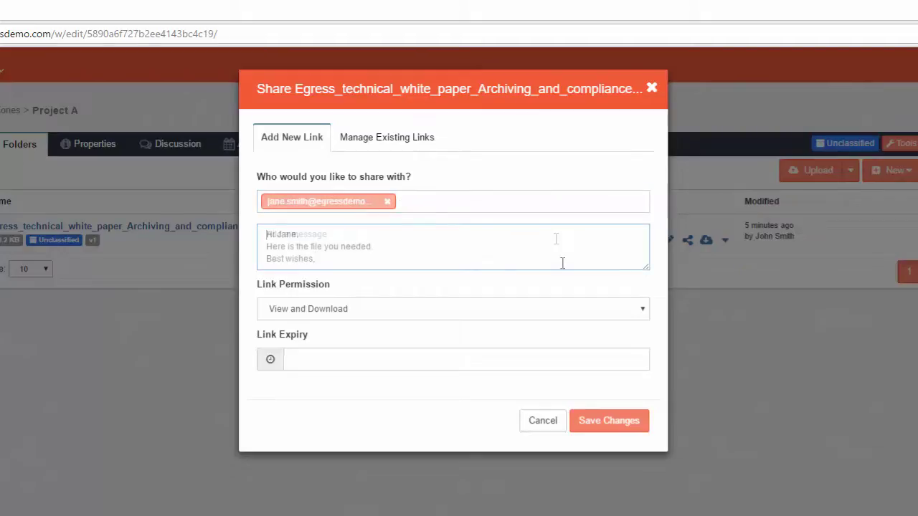
{"action": "type", "text": "John"}
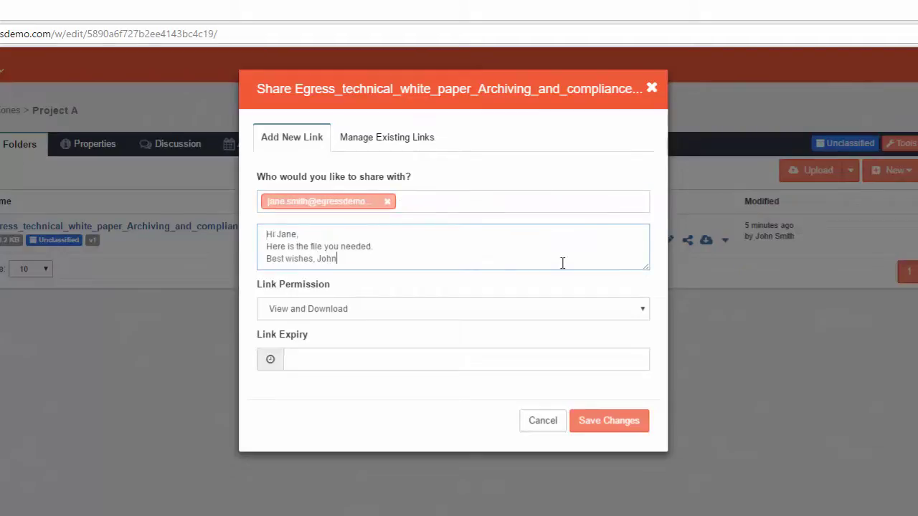
{"action": "left_click", "coordinate": [575, 311]}
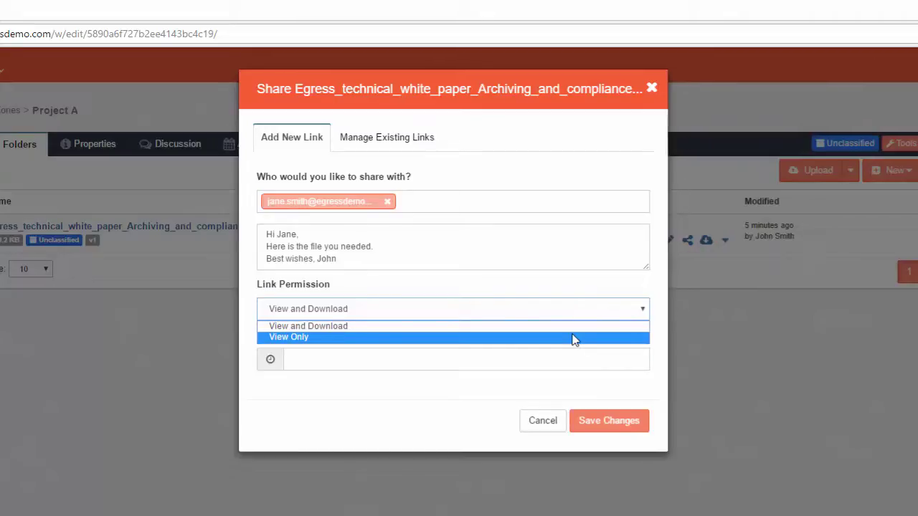
{"action": "left_click", "coordinate": [575, 337]}
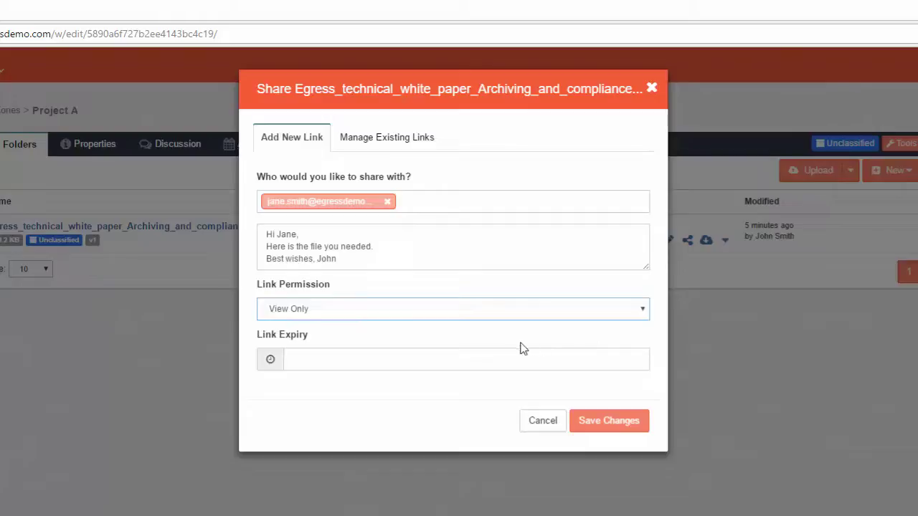
{"action": "left_click", "coordinate": [270, 360]}
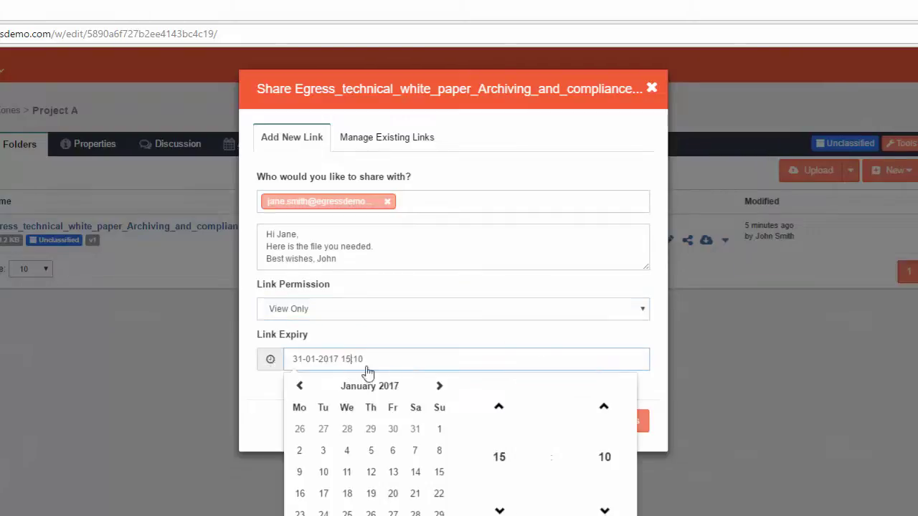
{"action": "left_click", "coordinate": [431, 389]}
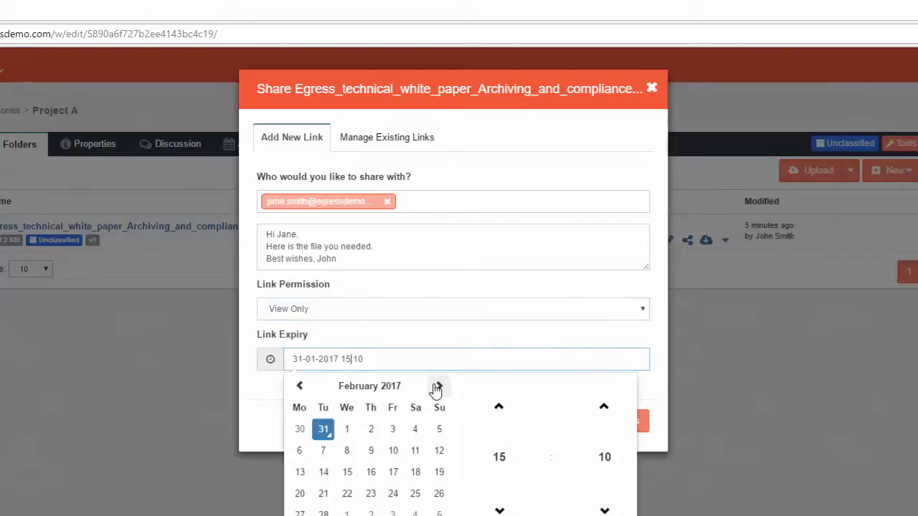
{"action": "left_click", "coordinate": [349, 428]}
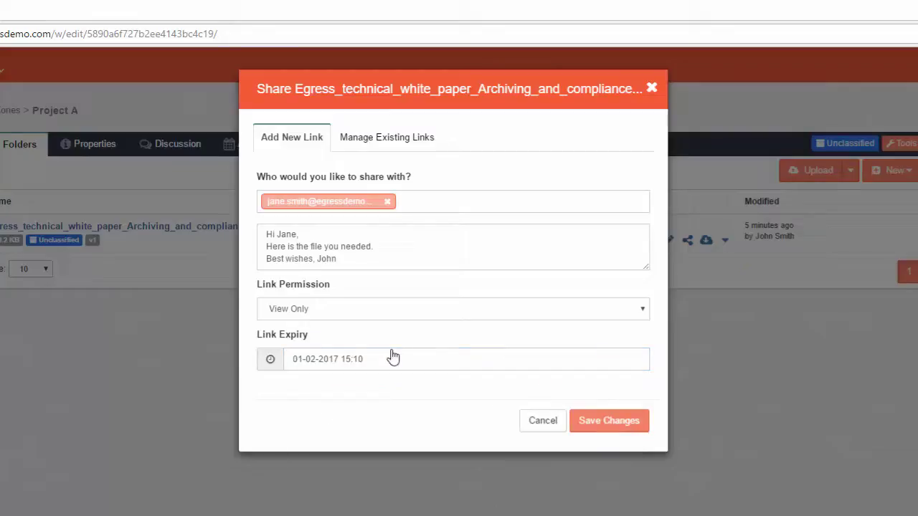
{"action": "left_click", "coordinate": [590, 421]}
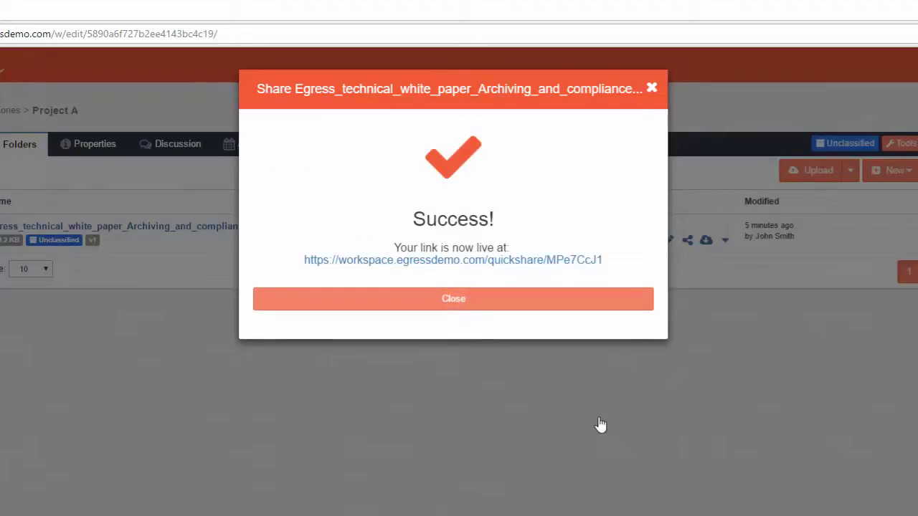
Open the live share link and view the shared PDF online.
{"action": "left_click", "coordinate": [597, 262]}
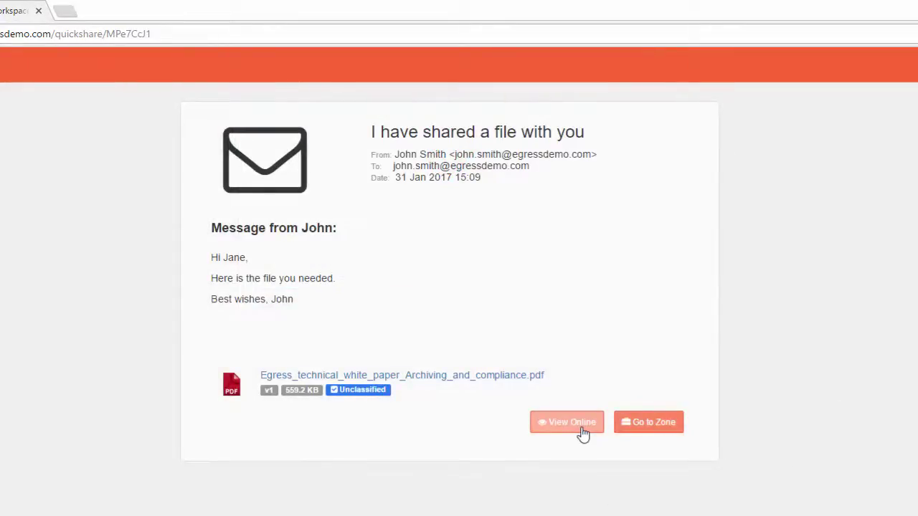
{"action": "left_click", "coordinate": [582, 429]}
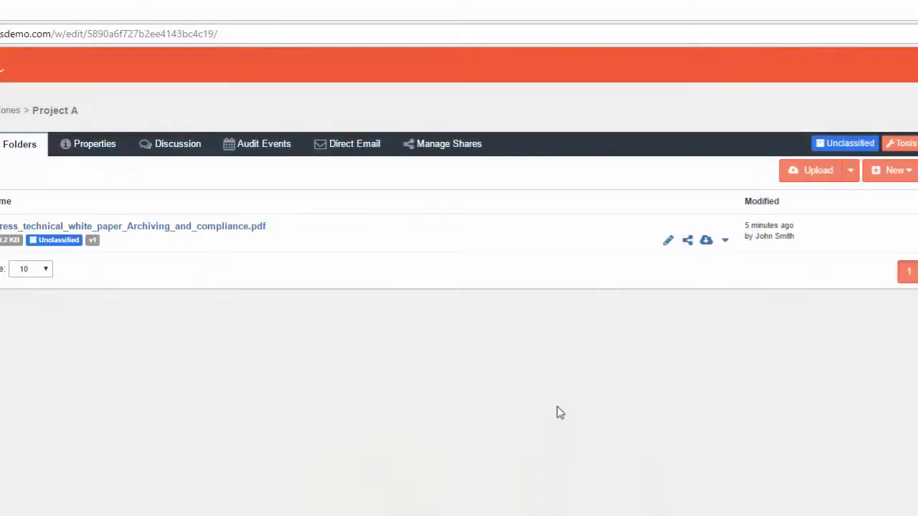
Revoke the existing share link of the archiving and compliance white paper PDF and close the sharing dialog.
{"action": "left_click", "coordinate": [686, 239]}
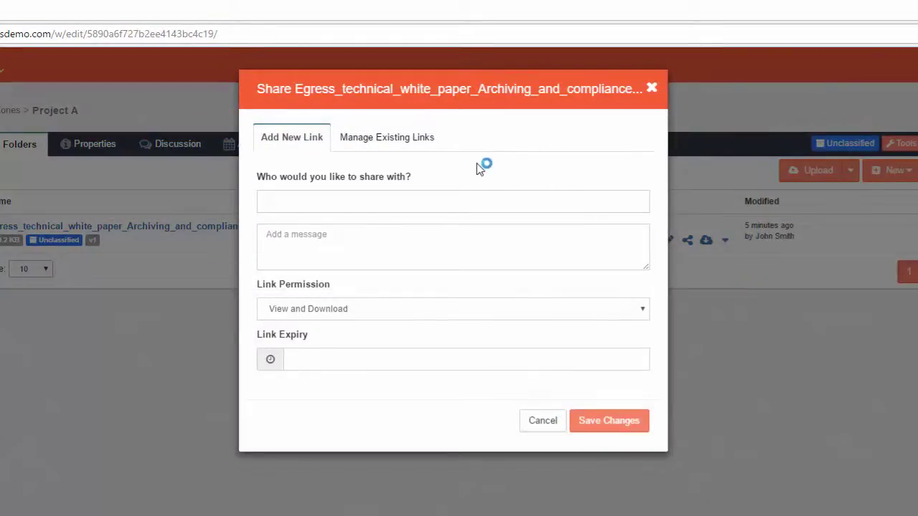
{"action": "left_click", "coordinate": [423, 143]}
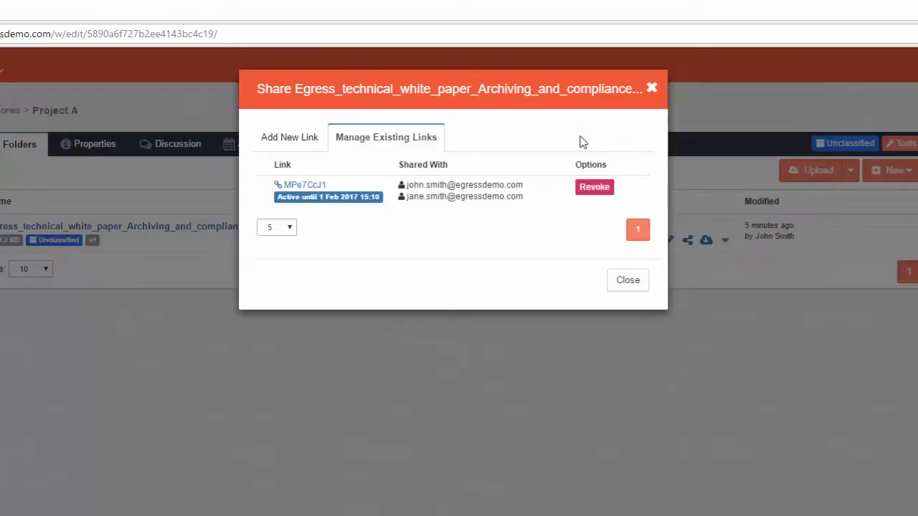
{"action": "left_click", "coordinate": [607, 192]}
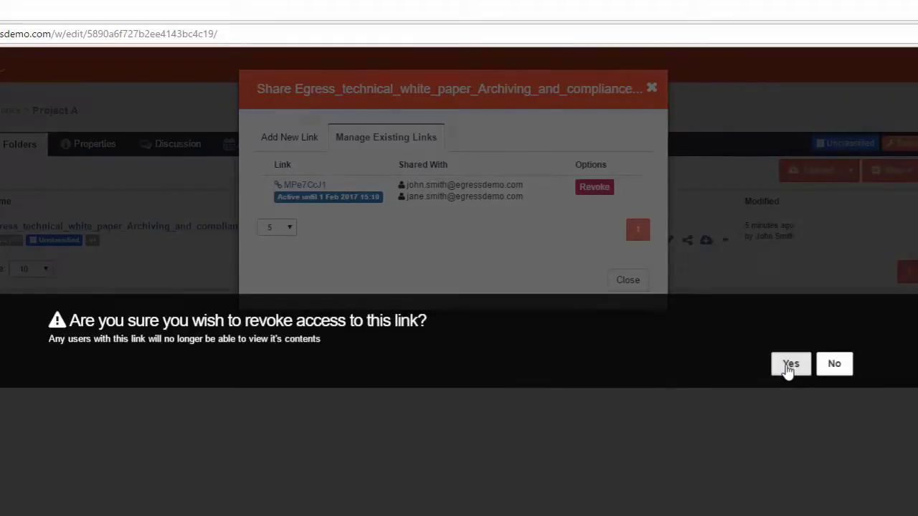
{"action": "left_click", "coordinate": [790, 364]}
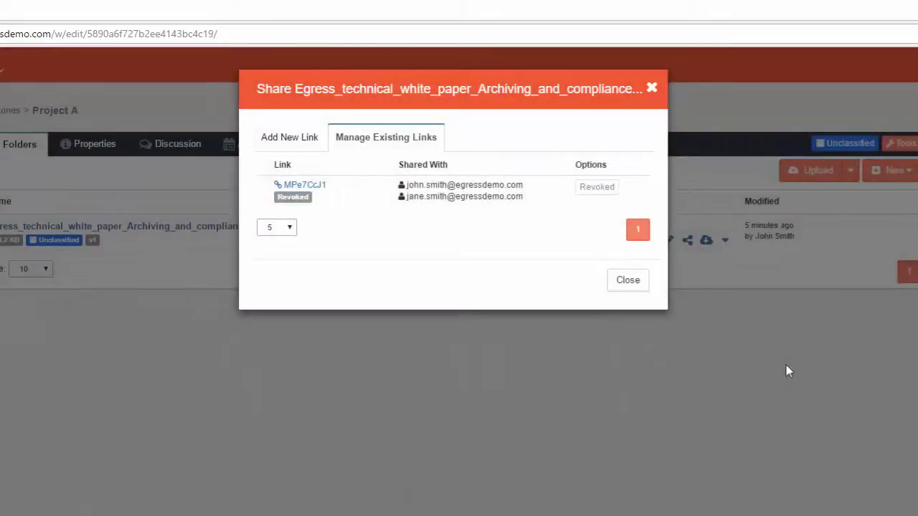
{"action": "left_click", "coordinate": [640, 287]}
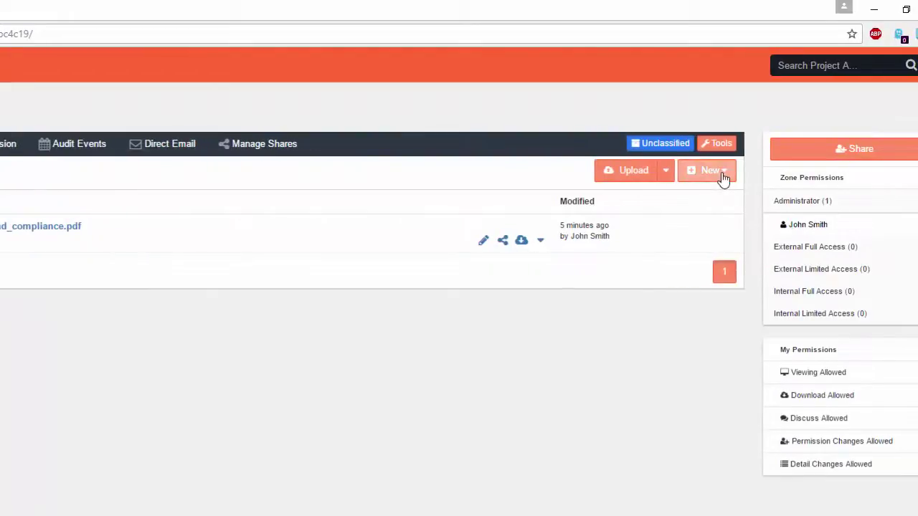
Create a new folder named "White papers" in the Project A zone.
{"action": "left_click", "coordinate": [722, 176]}
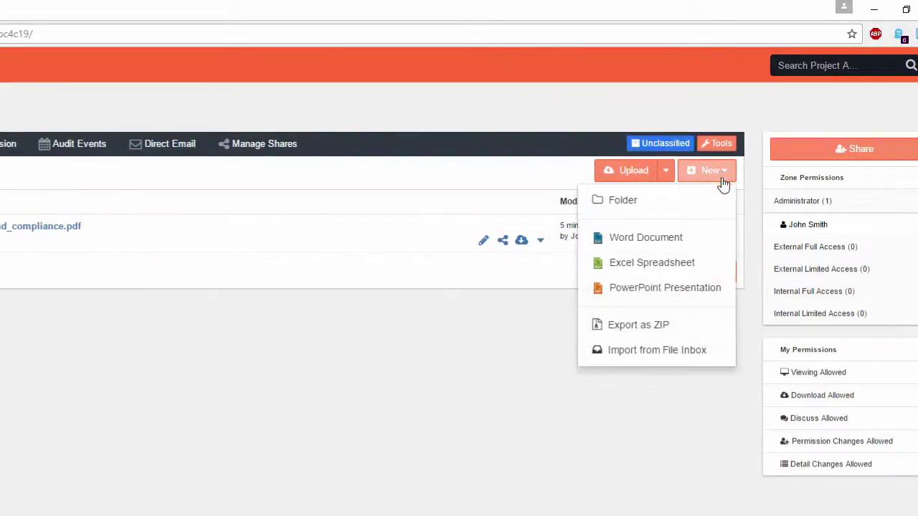
{"action": "left_click", "coordinate": [687, 208]}
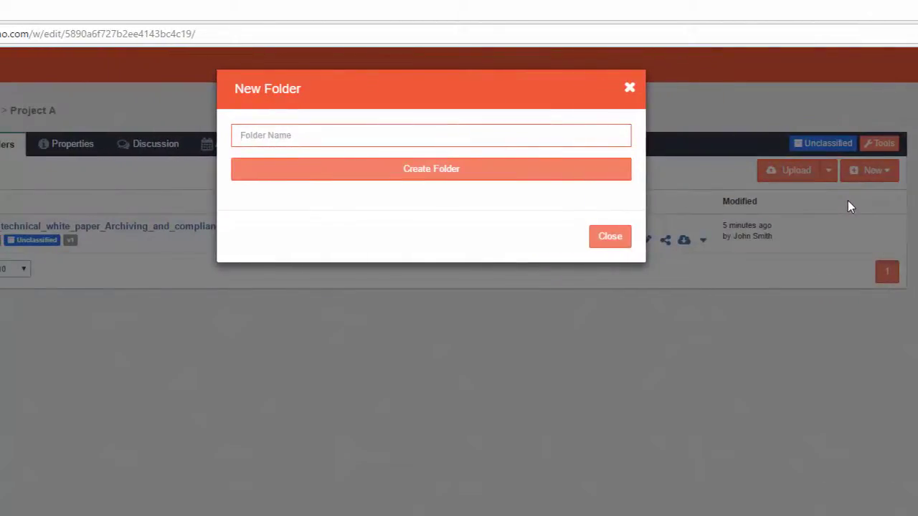
{"action": "type", "text": "White papers"}
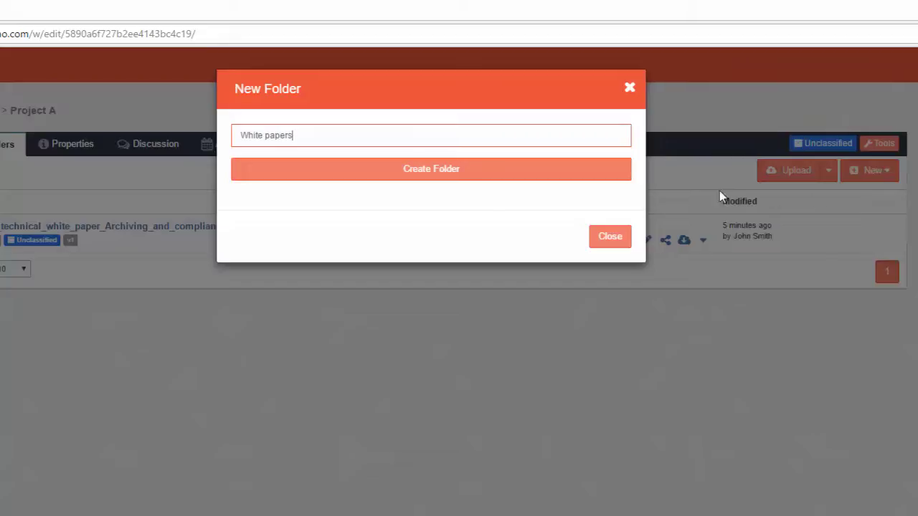
{"action": "left_click", "coordinate": [595, 178]}
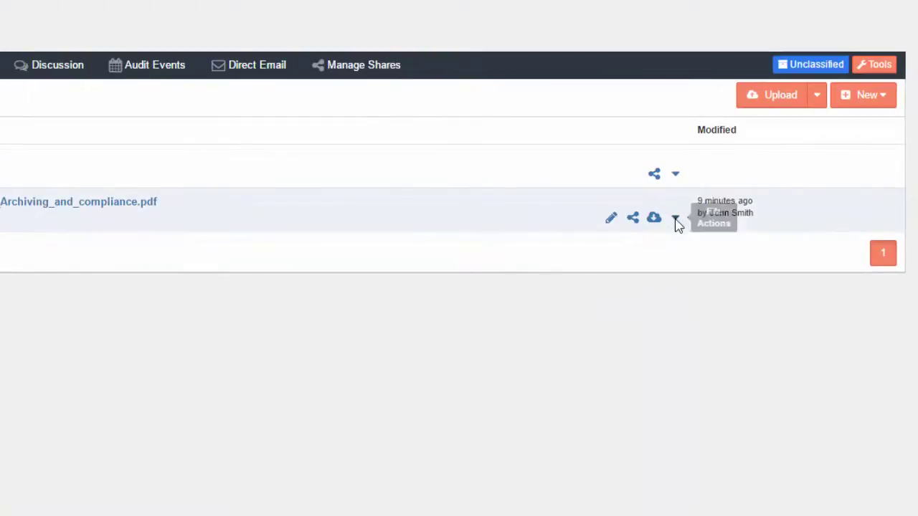
Move the archiving and compliance white paper PDF into the White papers folder.
{"action": "left_click", "coordinate": [675, 218]}
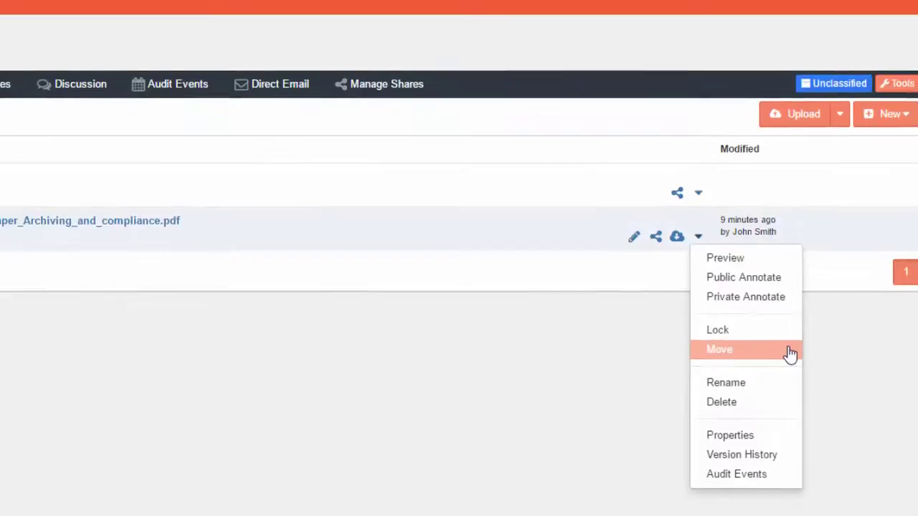
{"action": "left_click", "coordinate": [766, 332]}
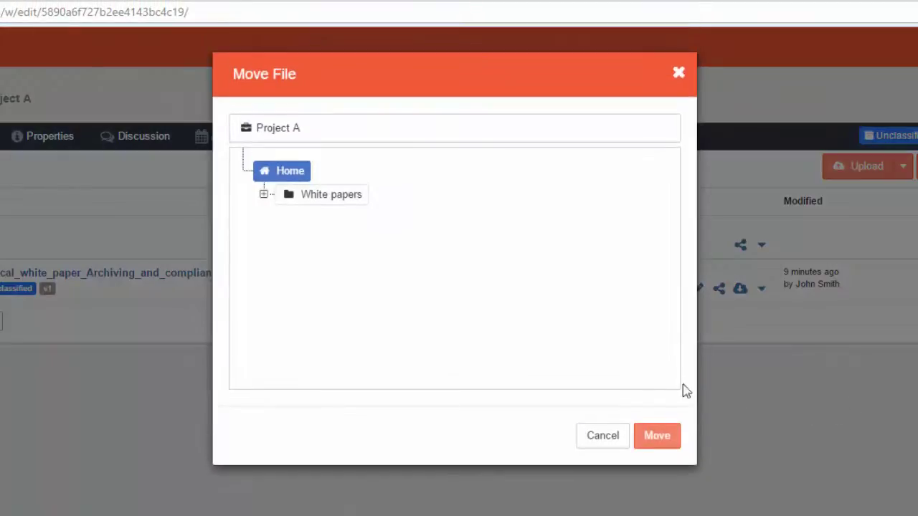
{"action": "left_click", "coordinate": [342, 203]}
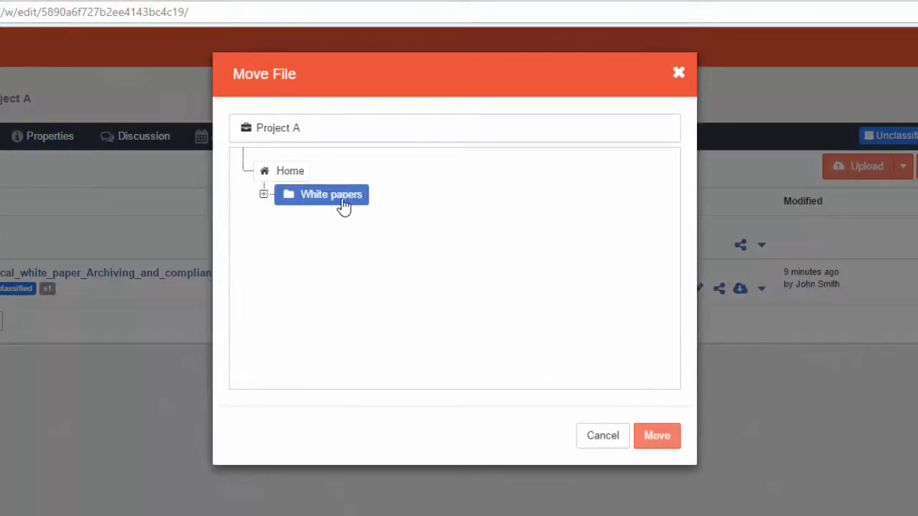
{"action": "left_click", "coordinate": [671, 438]}
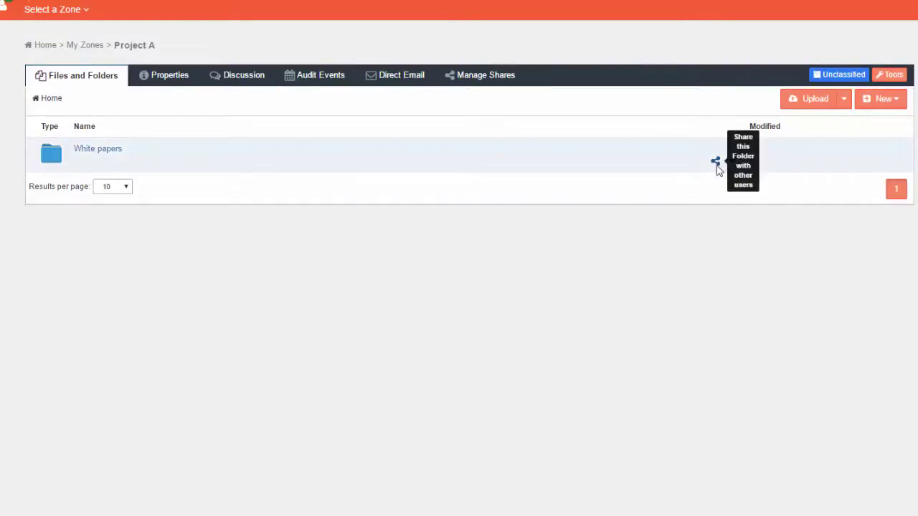
In the White papers folder's sharing settings, add the recipient's e-mail and choose the External Full Access permission.
{"action": "left_click", "coordinate": [717, 167]}
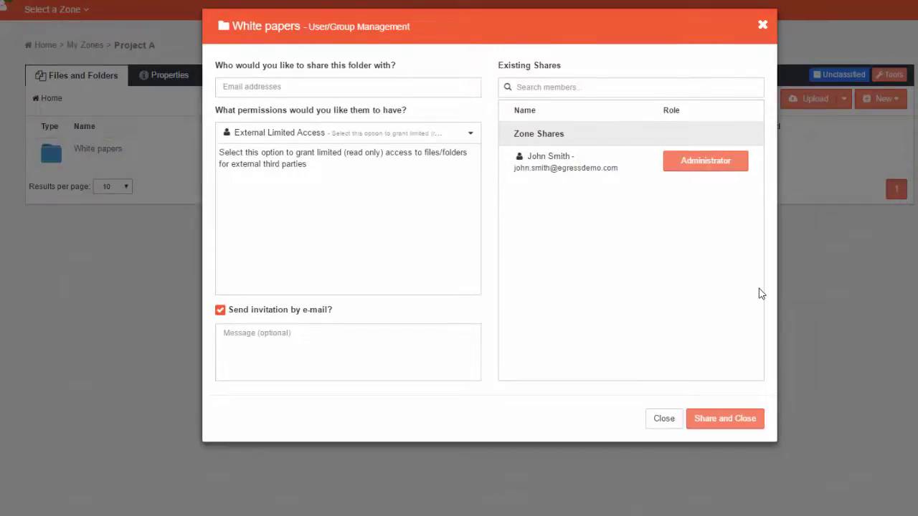
{"action": "left_click", "coordinate": [305, 89]}
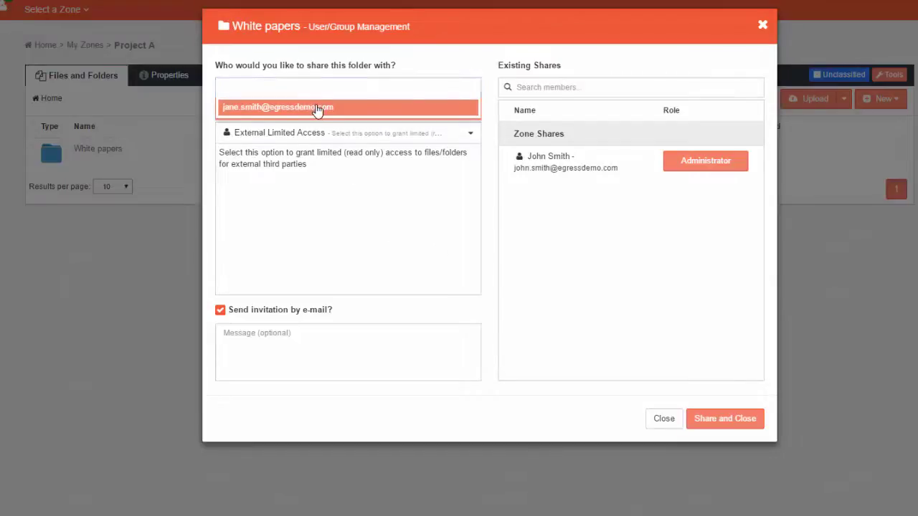
{"action": "left_click", "coordinate": [317, 109]}
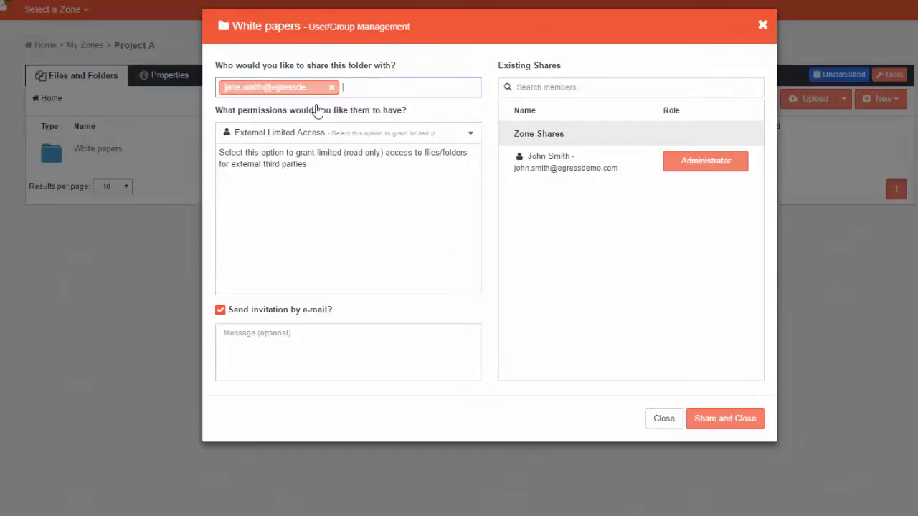
{"action": "left_click", "coordinate": [472, 137]}
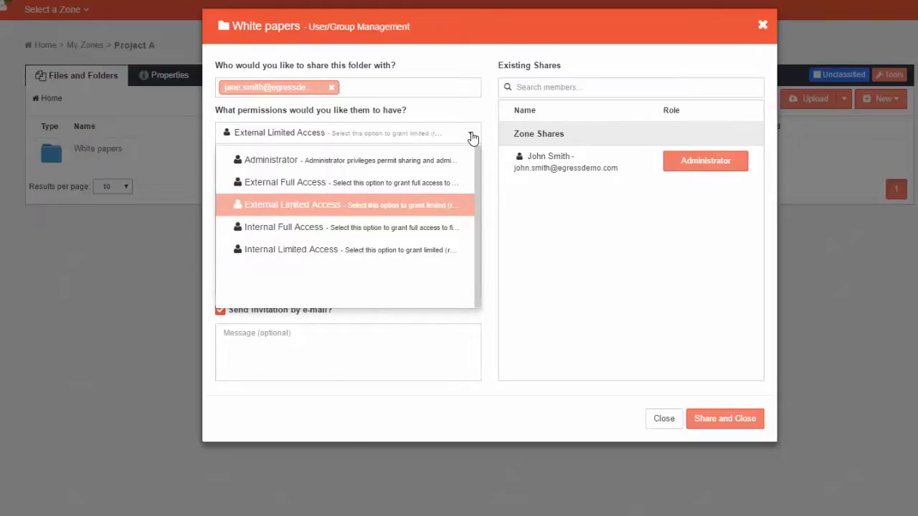
{"action": "left_click", "coordinate": [415, 183]}
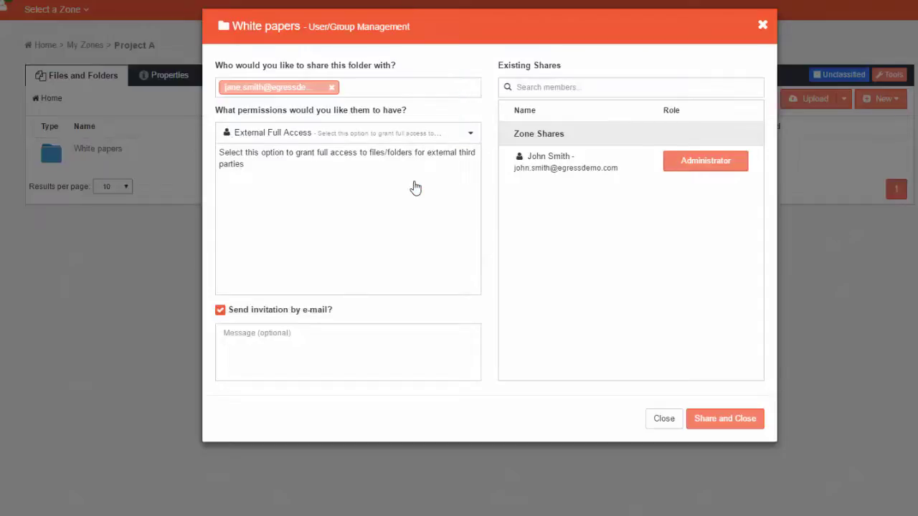
Write the invitation message "Here is access to the folder where we keep white papers" with the recipient's greeting and a "Best wishes," sign-off, and share the folder.
{"action": "left_click", "coordinate": [383, 339]}
{"action": "type", "text": "H"}
{"action": "type", "text": "i Jane,"}
{"action": "key", "text": "Return"}
{"action": "type", "text": "Here is access to the folder where we keep white papers"}
{"action": "key", "text": "Return"}
{"action": "type", "text": "Best wishes,"}
{"action": "key", "text": "Return"}
{"action": "type", "text": "John"}
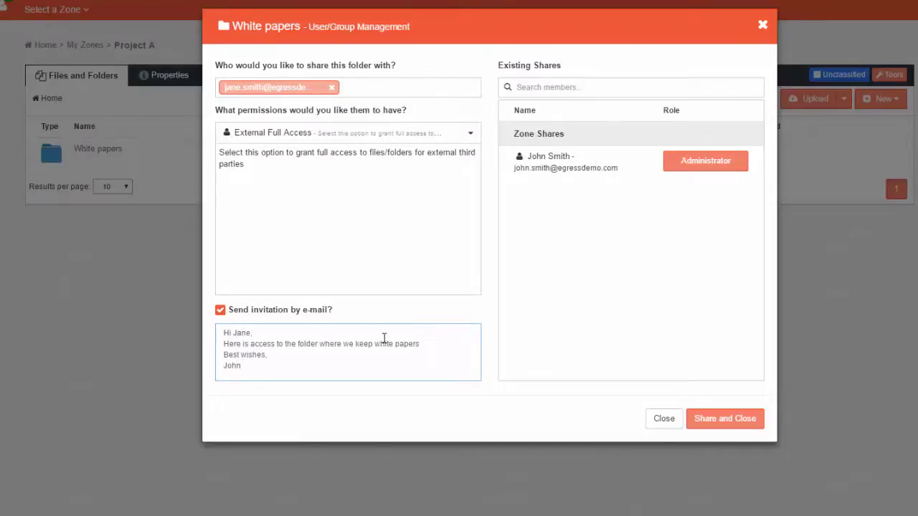
{"action": "left_click", "coordinate": [721, 425]}
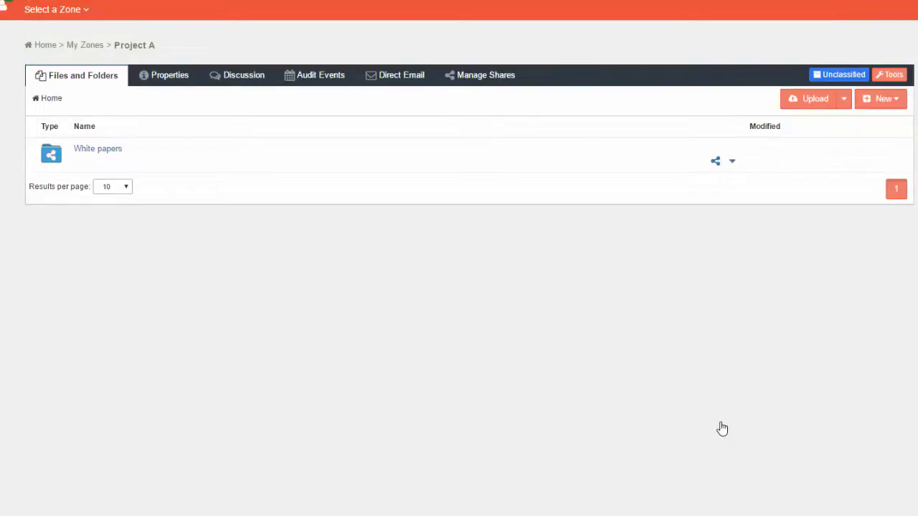
Review the White papers folder's existing shares and the roles available for the external recipient, leaving without changes.
{"action": "left_click", "coordinate": [716, 162]}
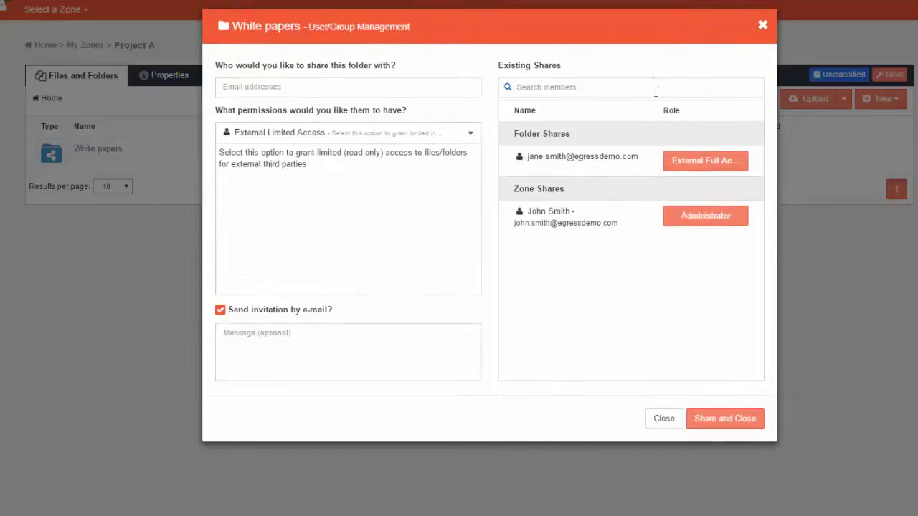
{"action": "left_click", "coordinate": [698, 171]}
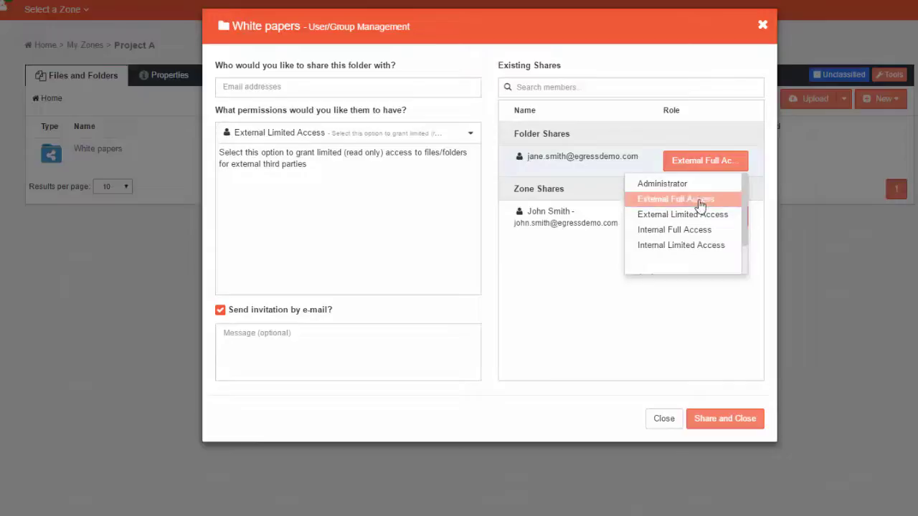
{"action": "left_click", "coordinate": [761, 164]}
{"action": "key", "text": "Escape"}
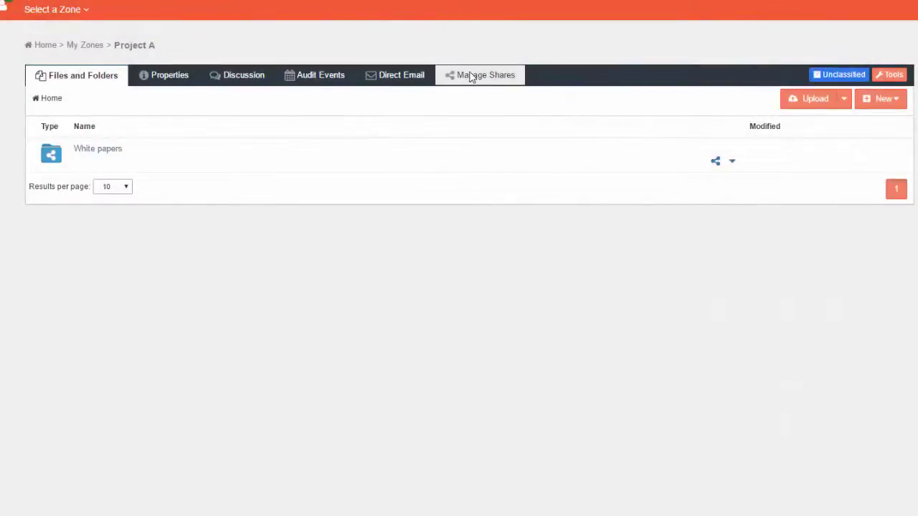
View the Project A zone's shared folders and open the share management of the White papers folder.
{"action": "left_click", "coordinate": [466, 77]}
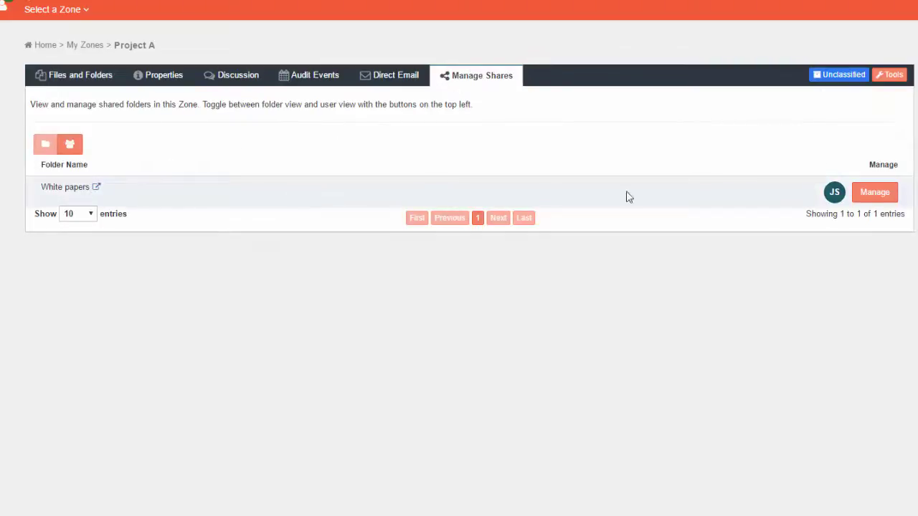
{"action": "left_click", "coordinate": [859, 198]}
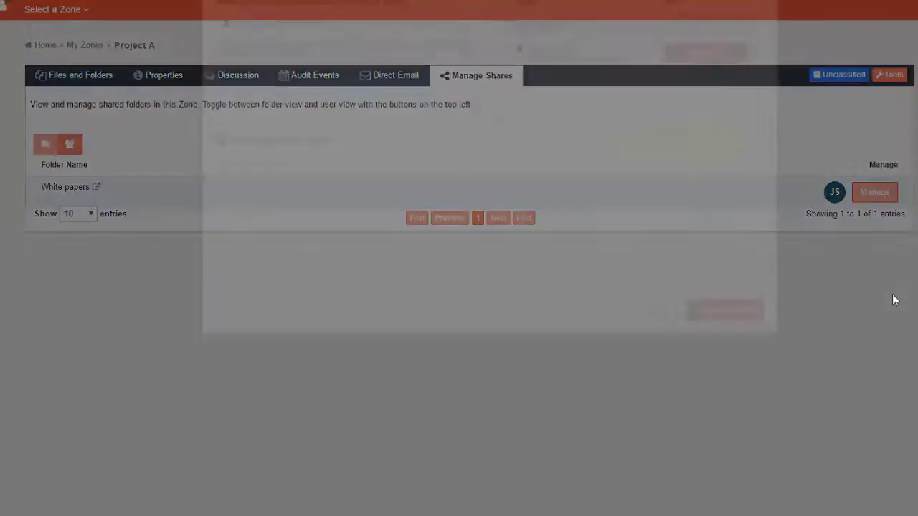